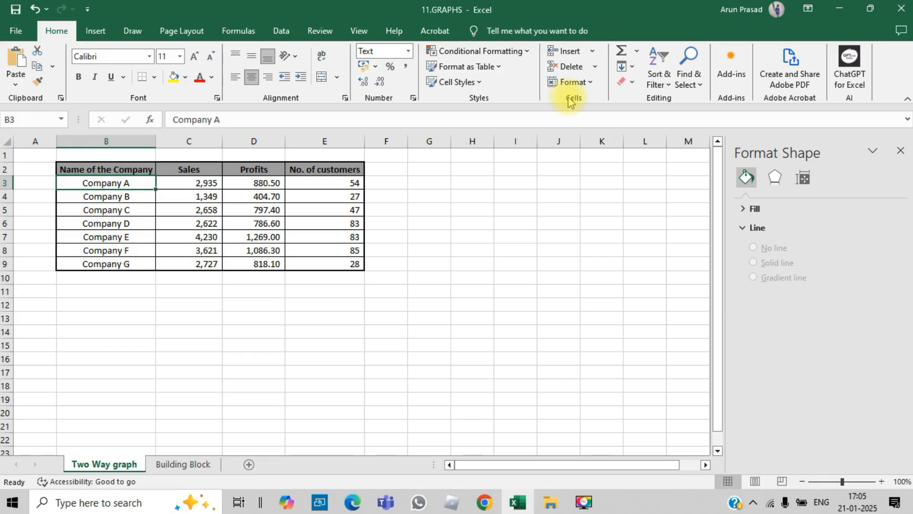
drag(119, 170, 322, 259)
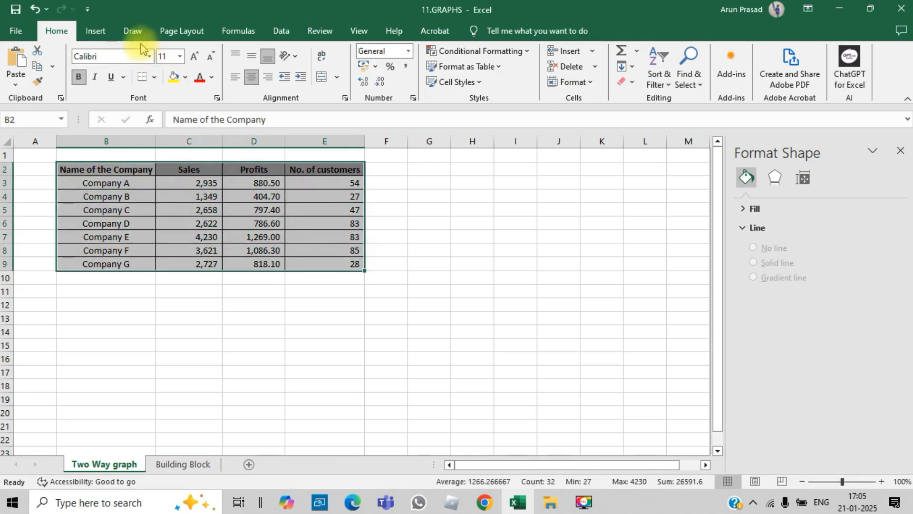
click(97, 33)
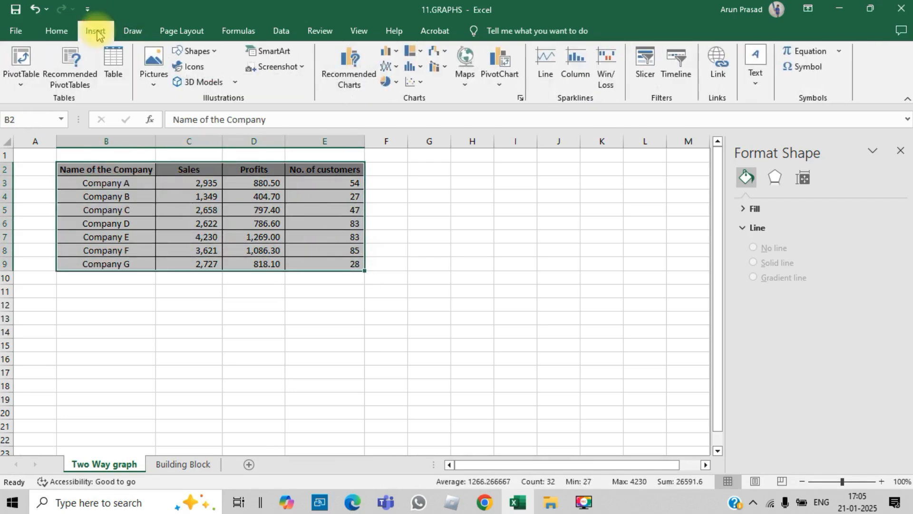
click(384, 53)
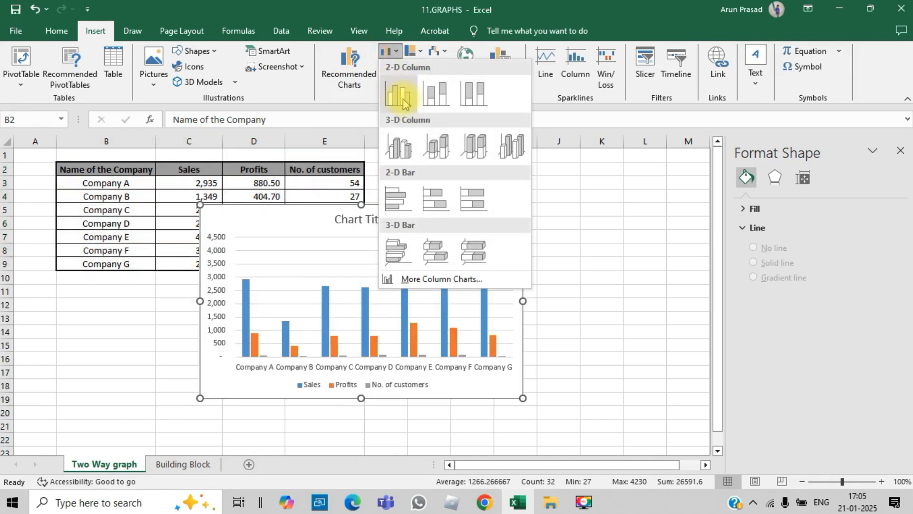
click(400, 93)
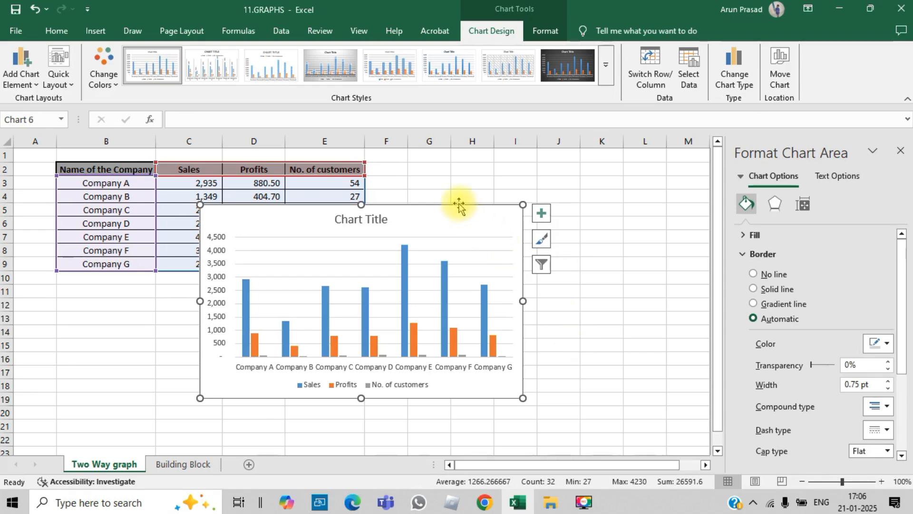
key(Delete)
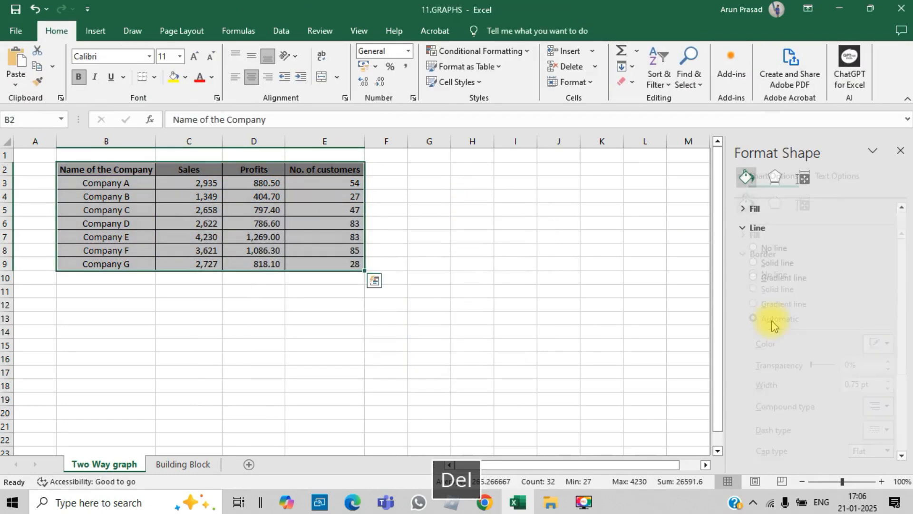
click(479, 313)
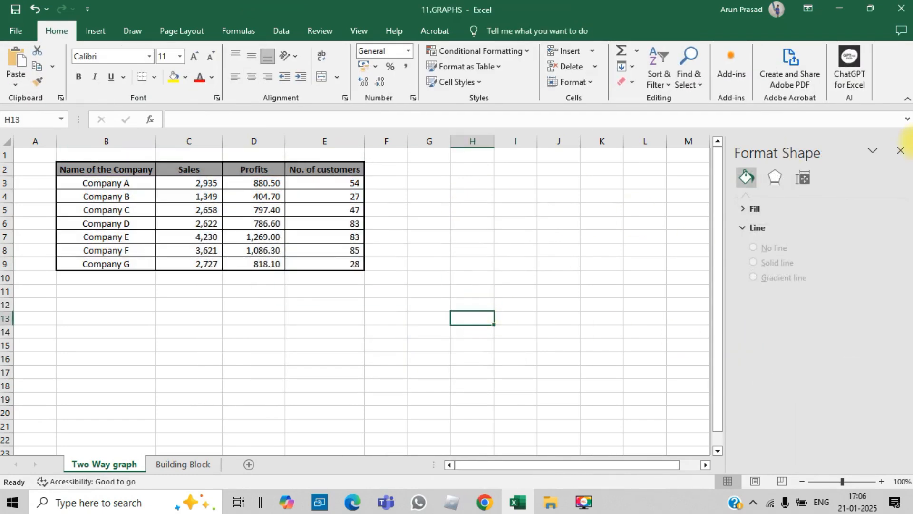
- Close the formatting pane and insert a 2-D clustered column chart from the company table B2:E9
click(900, 151)
drag(123, 171, 306, 261)
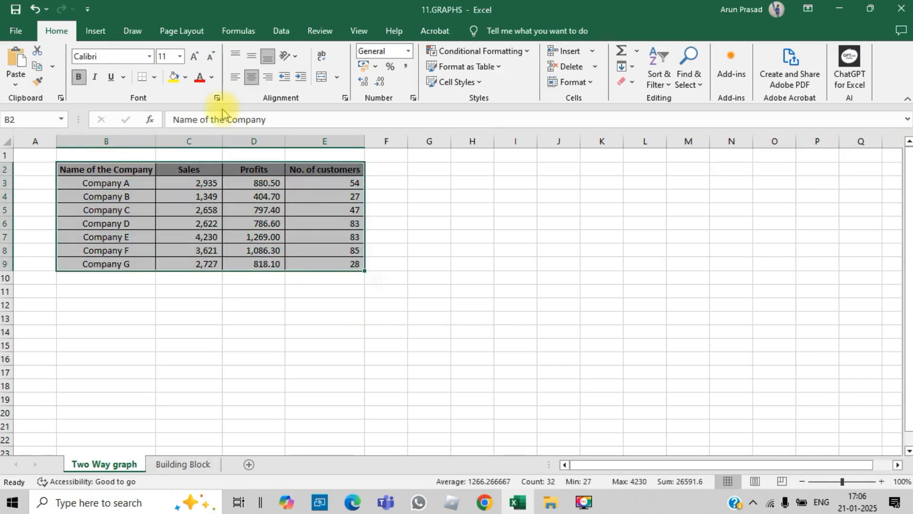
click(96, 34)
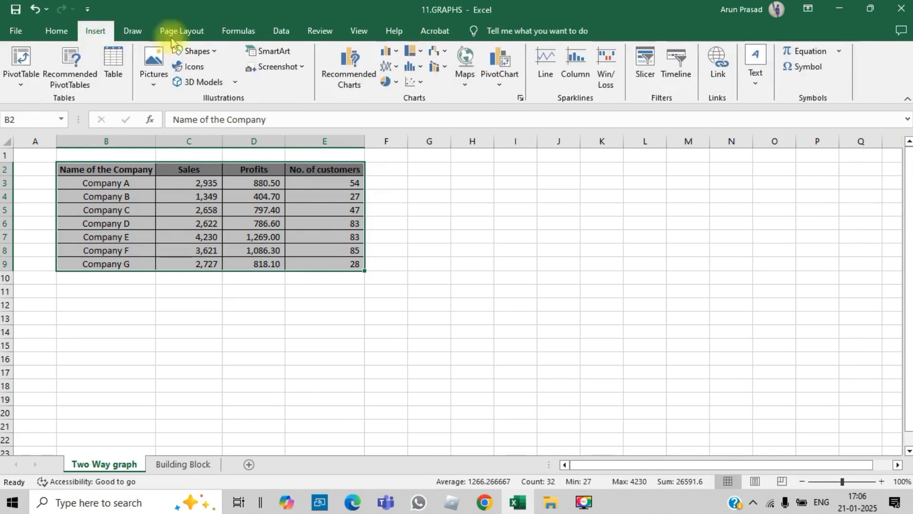
click(391, 53)
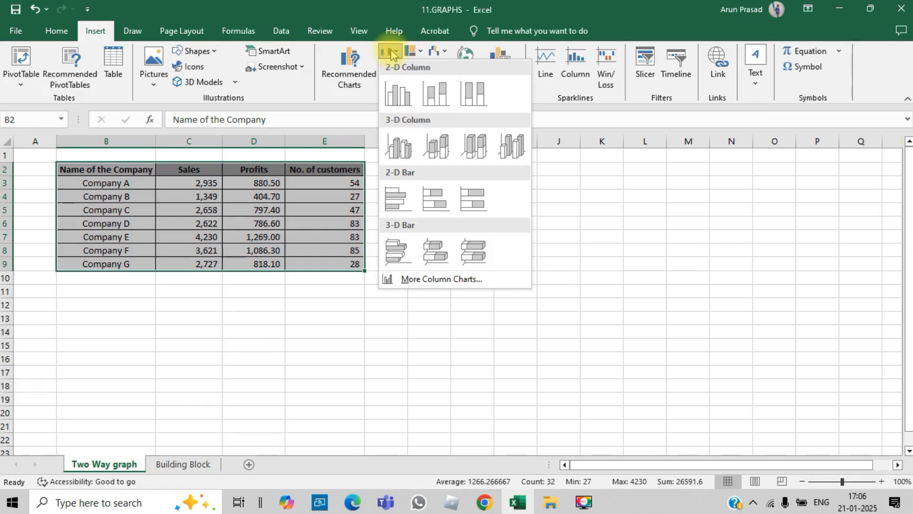
click(396, 97)
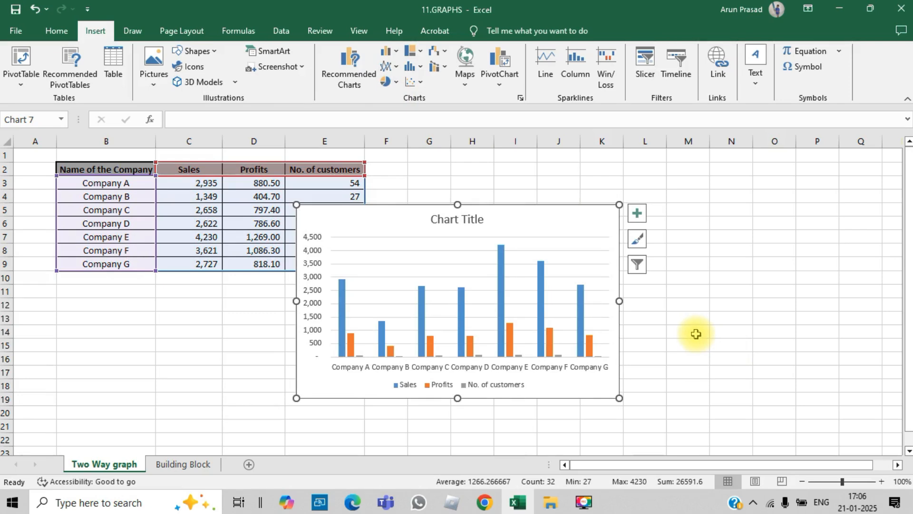
click(696, 334)
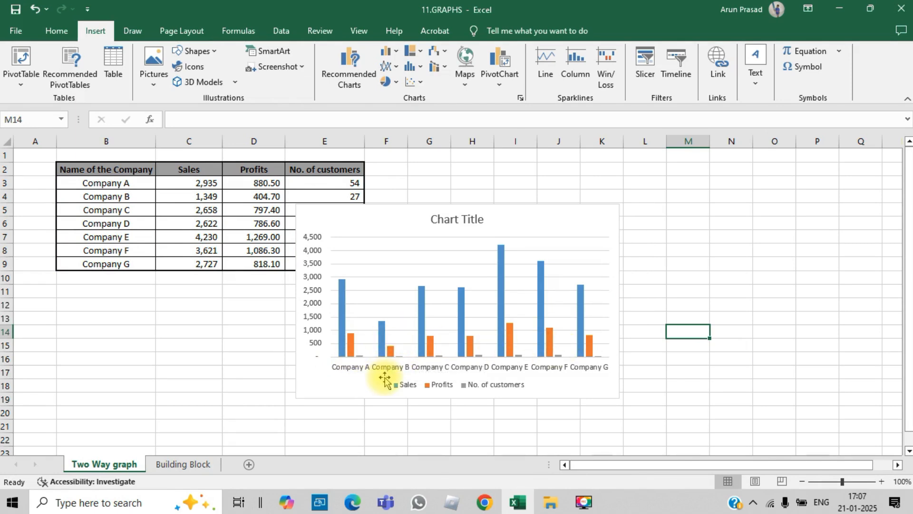
- Plot the chart's No. of customers series on the secondary axis
click(359, 356)
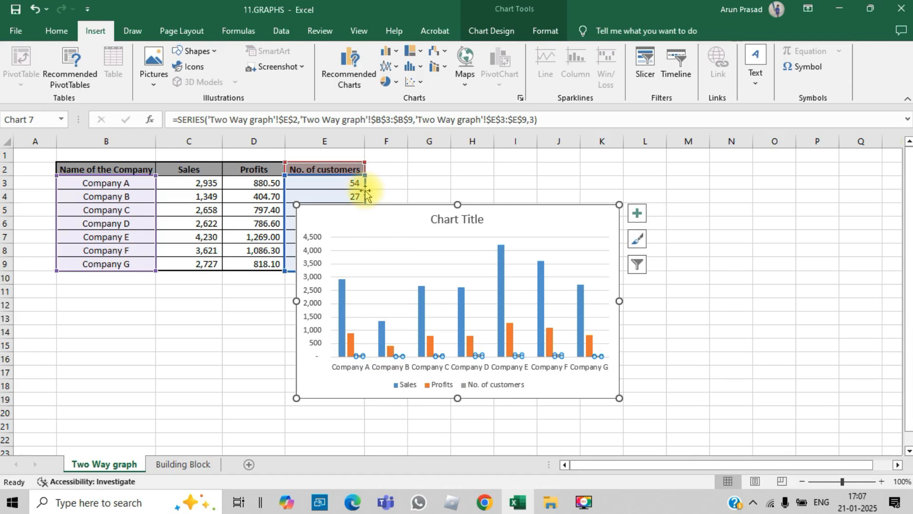
mouse_move(339, 309)
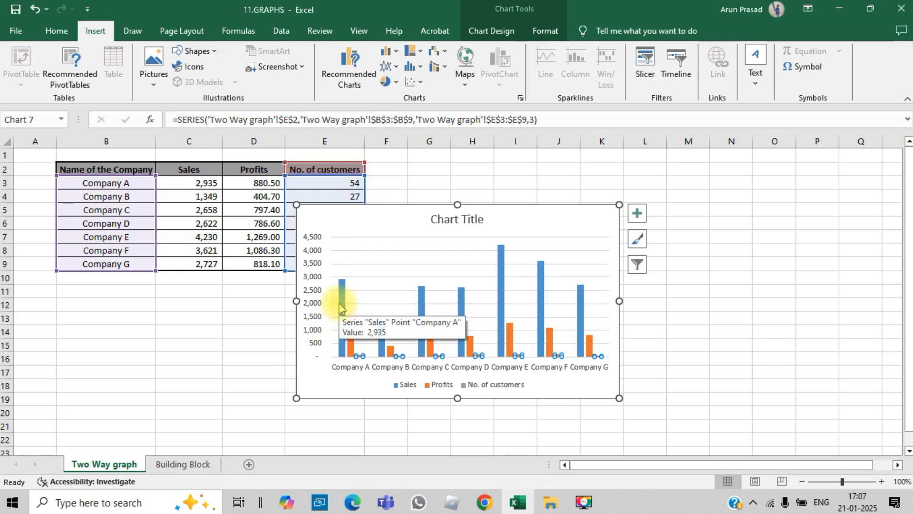
right_click(360, 358)
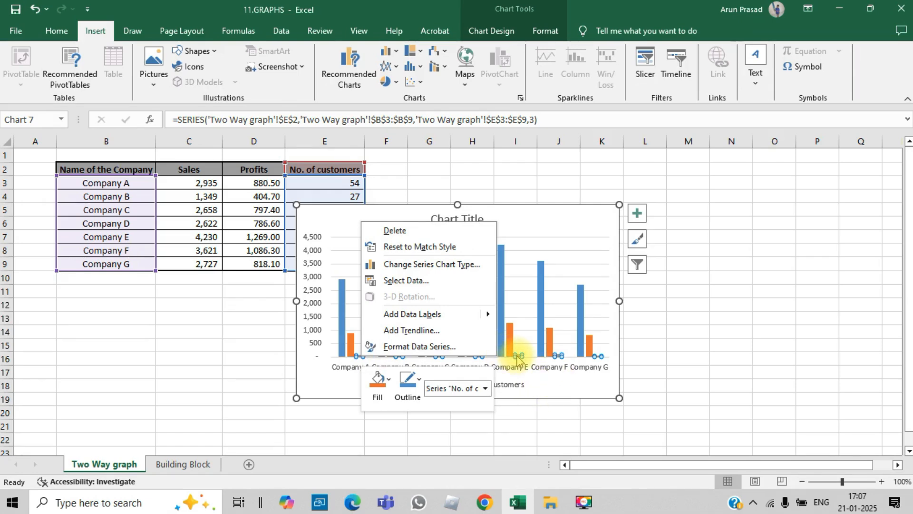
click(419, 347)
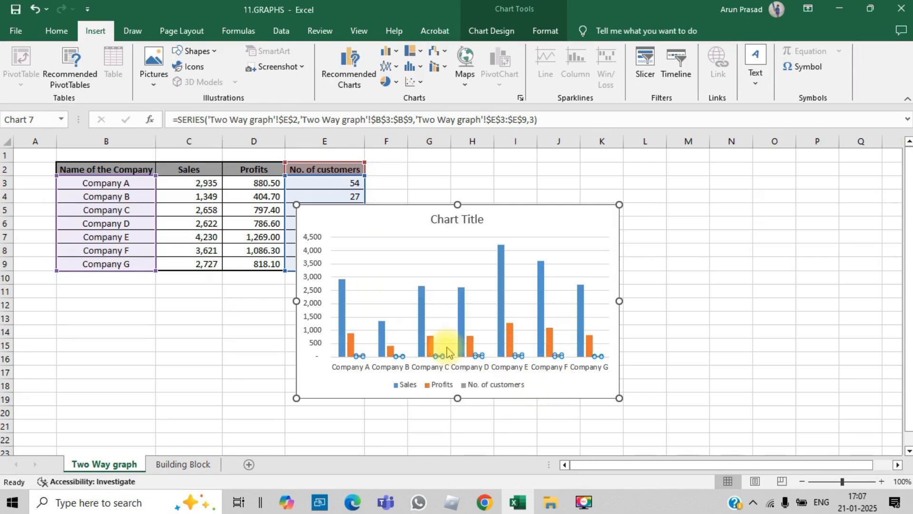
click(794, 286)
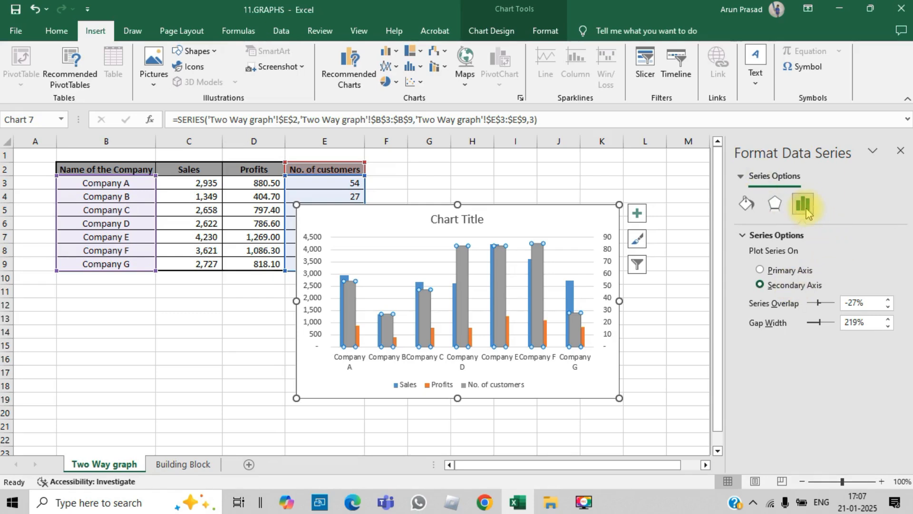
click(900, 152)
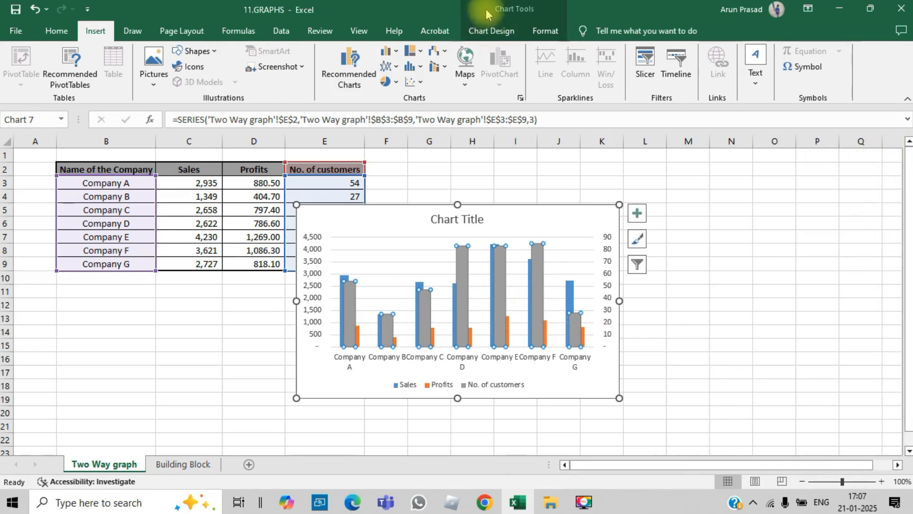
- Change the No. of customers series to the Line with Markers chart type, keeping Sales and Profits as clustered columns
click(490, 32)
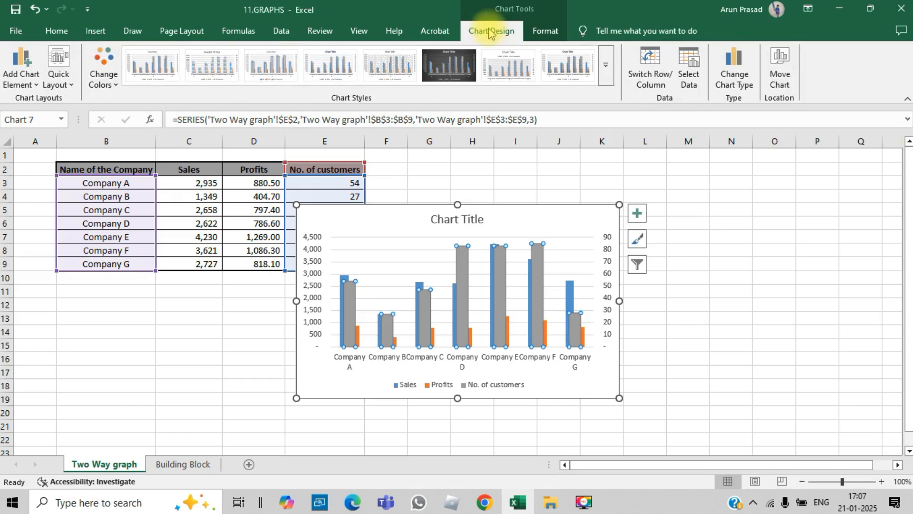
click(732, 88)
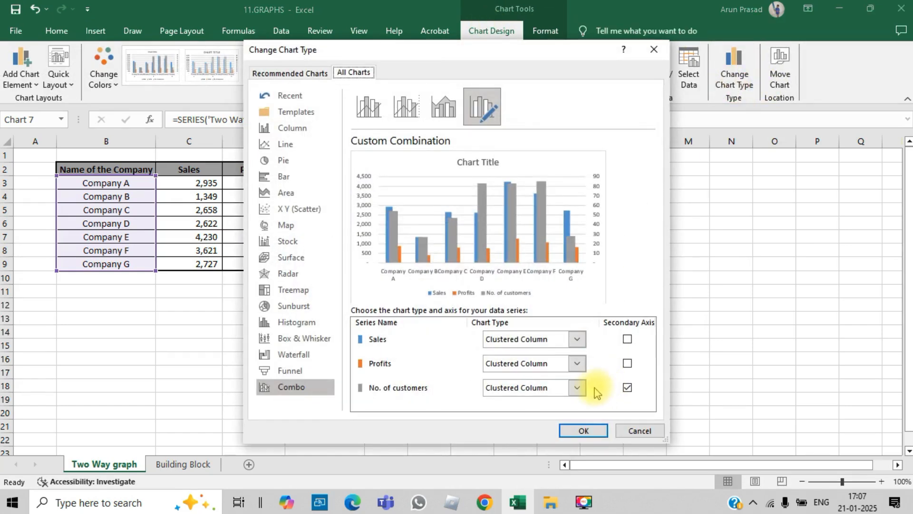
click(579, 388)
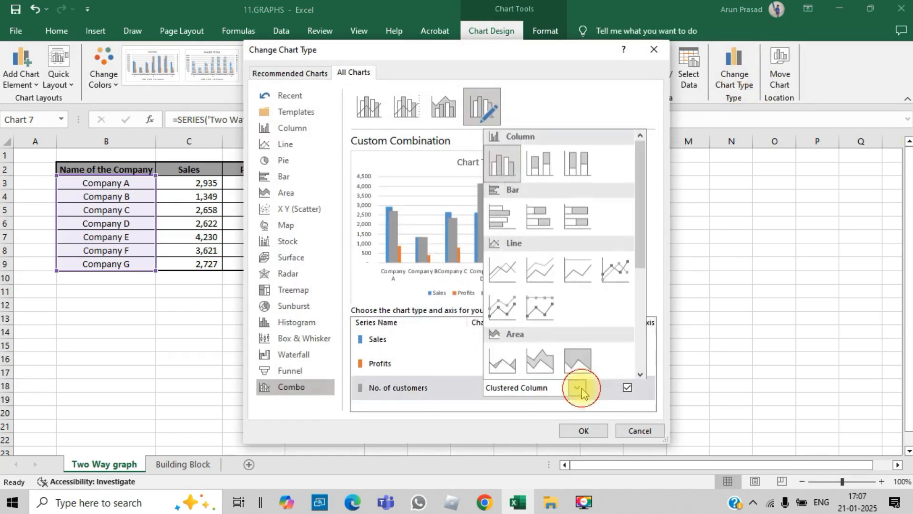
click(626, 273)
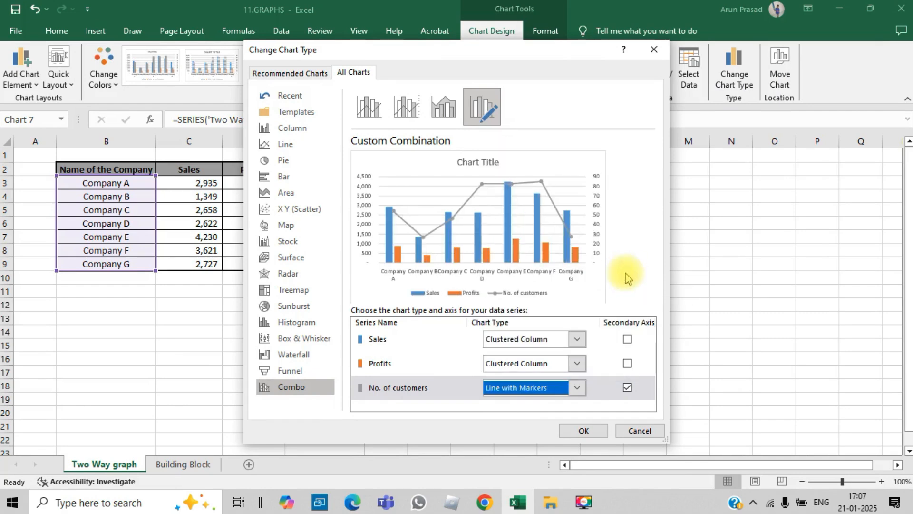
click(585, 431)
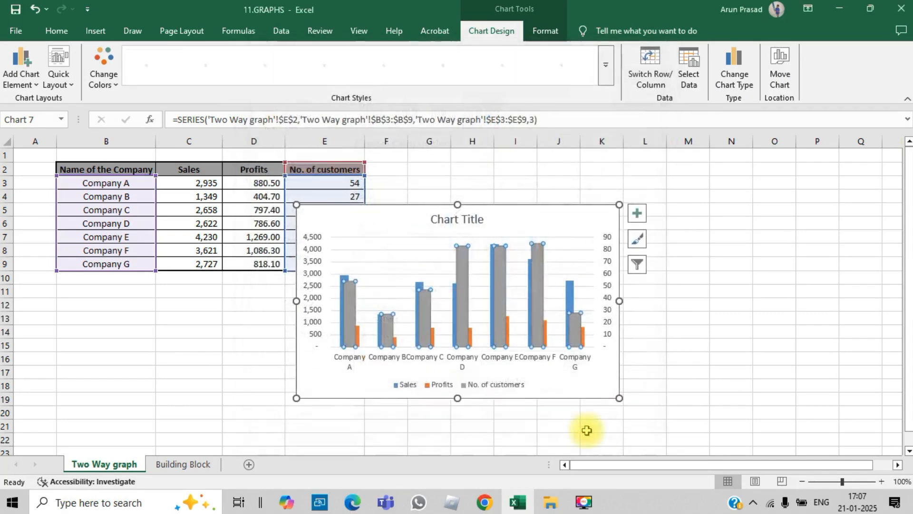
click(749, 361)
- Widen the combo chart slightly on its right side so it extends to about column L
click(600, 268)
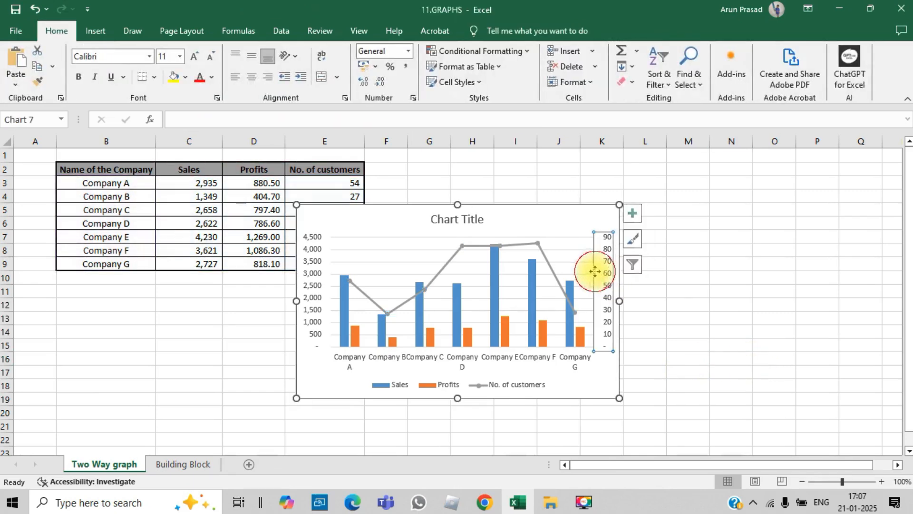
drag(619, 301, 655, 300)
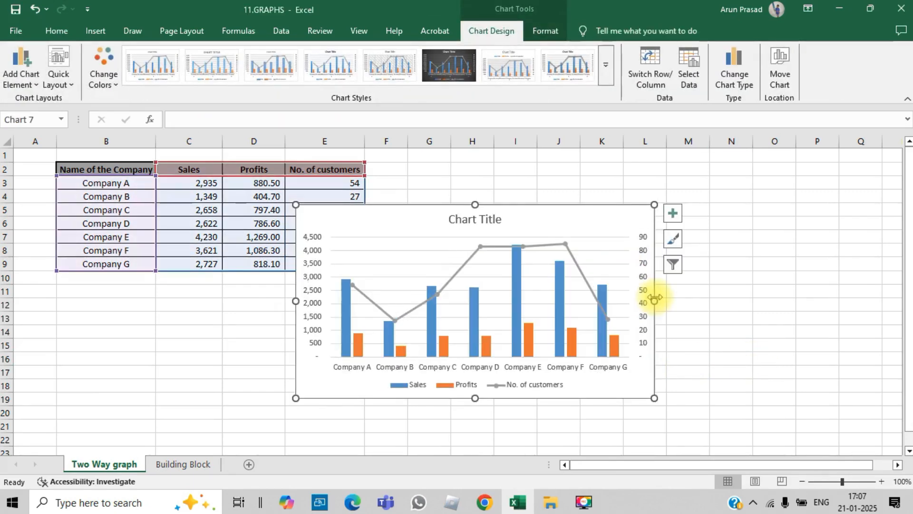
click(763, 296)
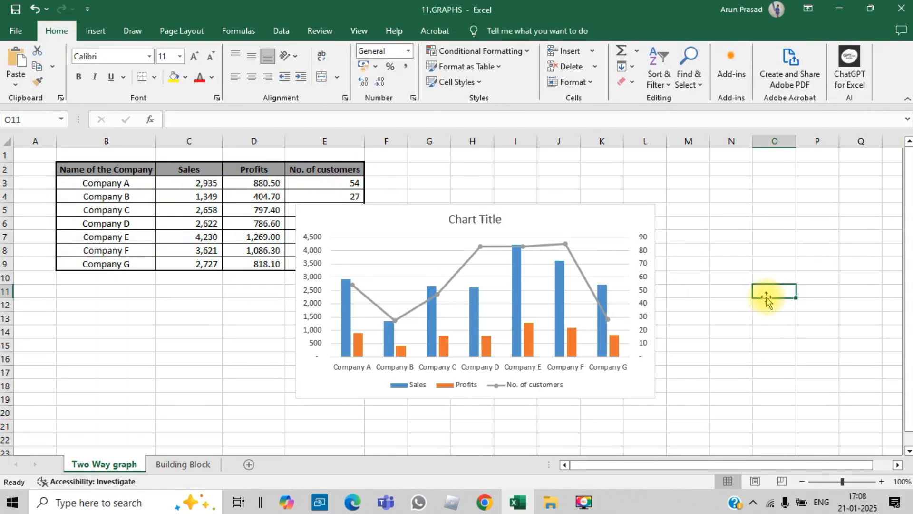
- Title the combo chart "Sales performance" and delete its horizontal gridlines
click(453, 219)
drag(450, 220, 505, 214)
text(Sa)
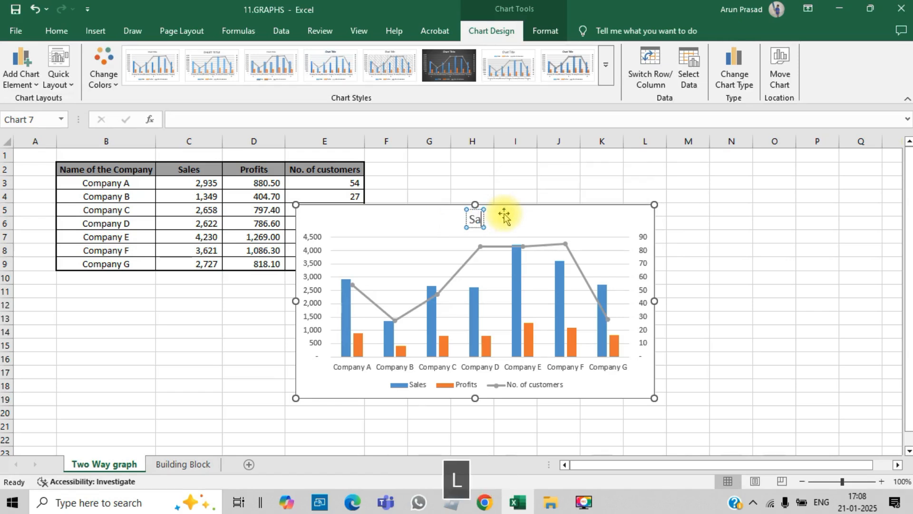
text(les performance)
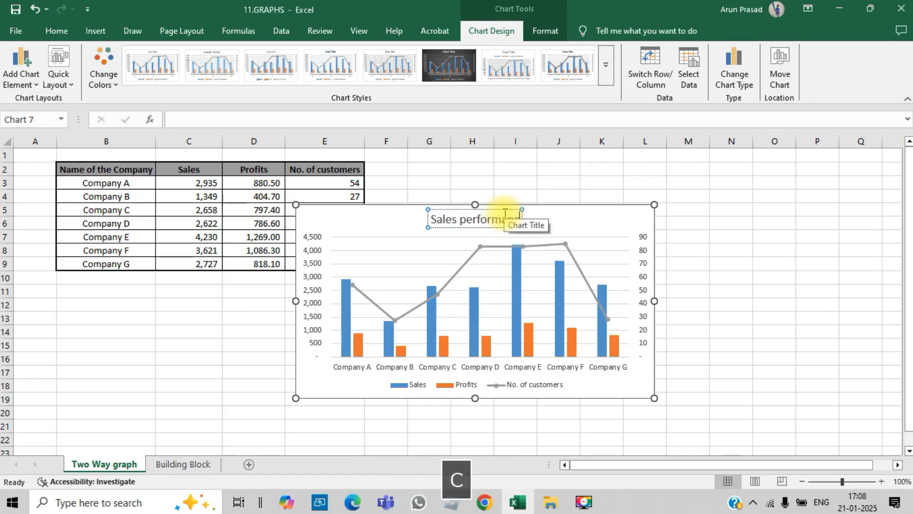
click(892, 424)
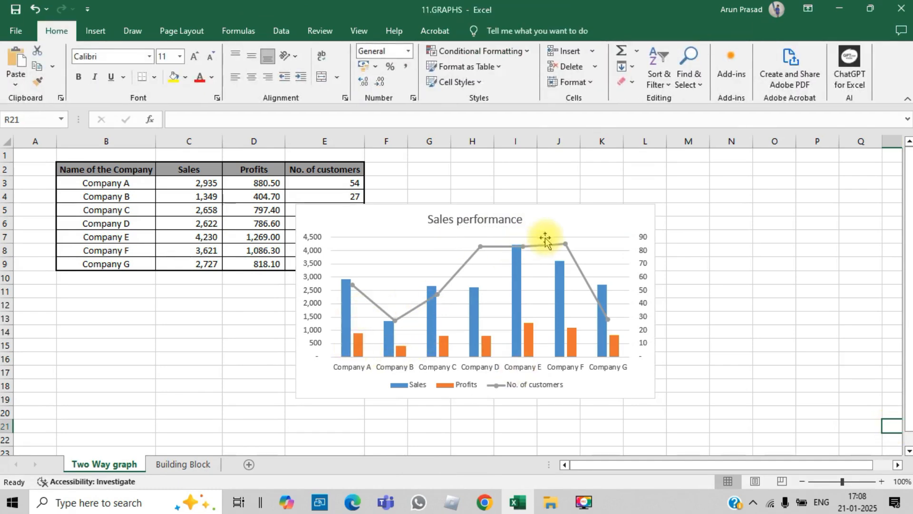
click(619, 281)
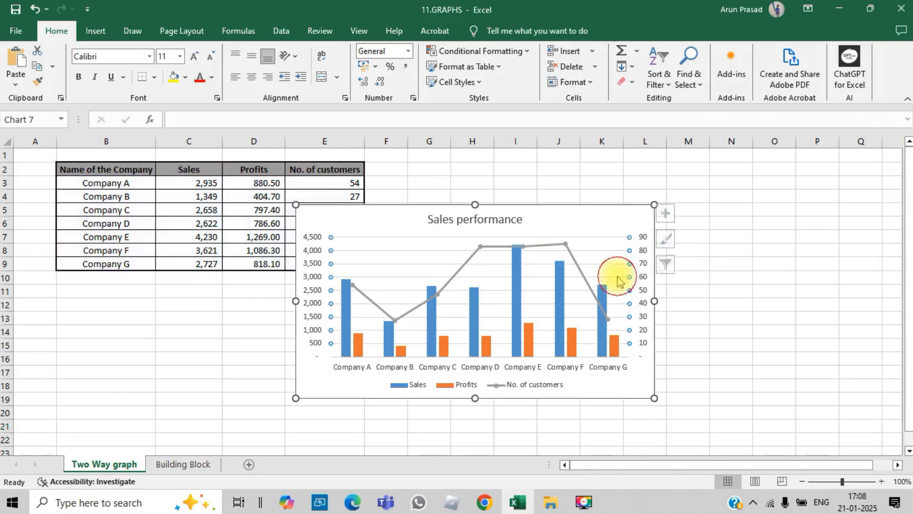
key(Delete)
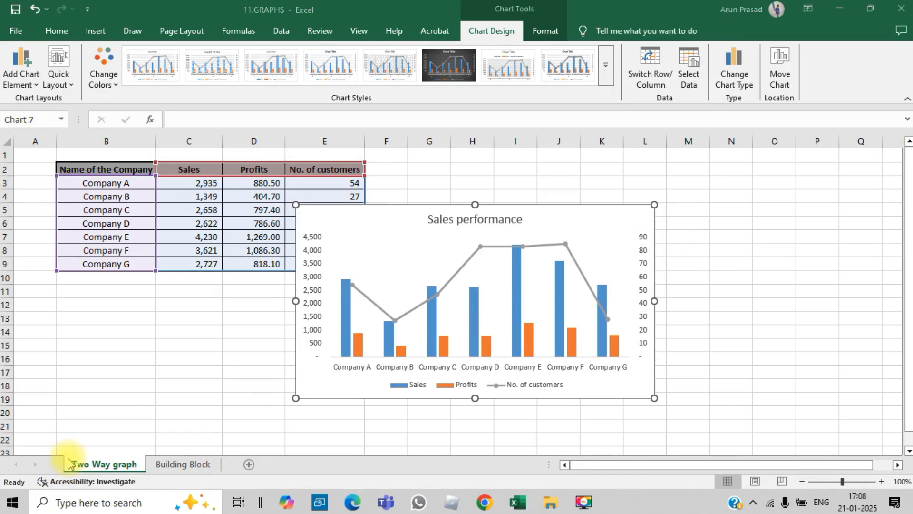
- Insert a 2-D stacked column chart from B2:C9 on the Building Block sheet and switch its rows and columns
key(ctrl+Page_Down)
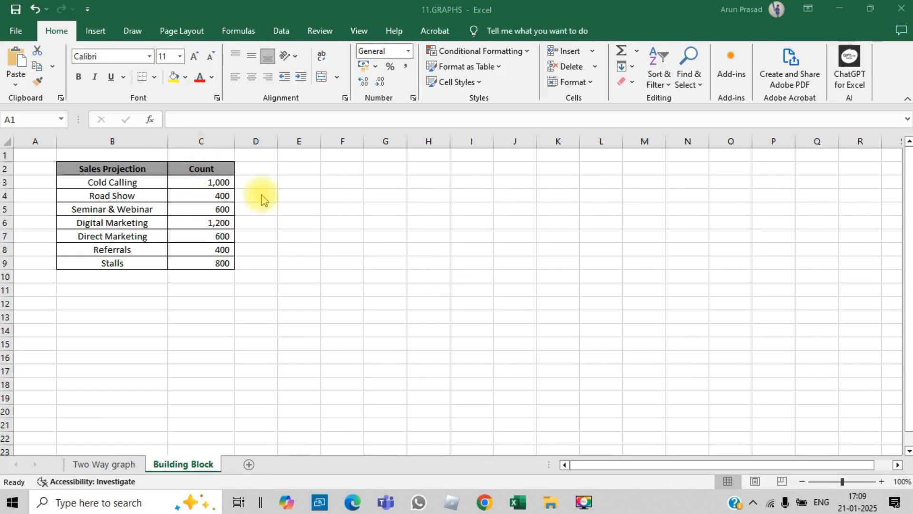
click(333, 225)
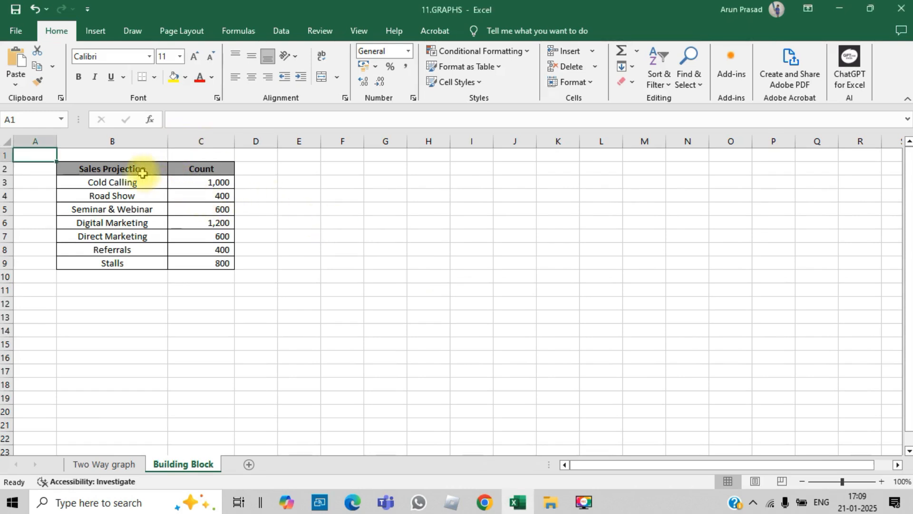
drag(126, 172, 200, 264)
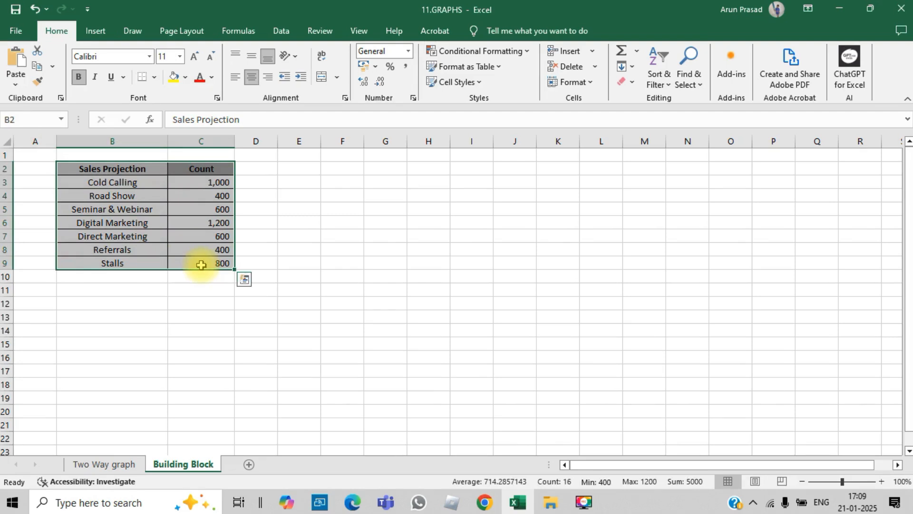
click(101, 37)
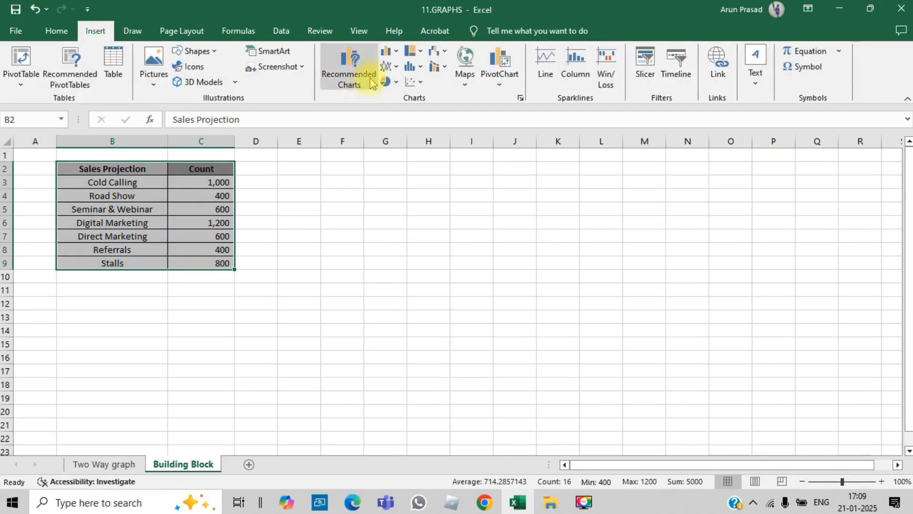
click(387, 53)
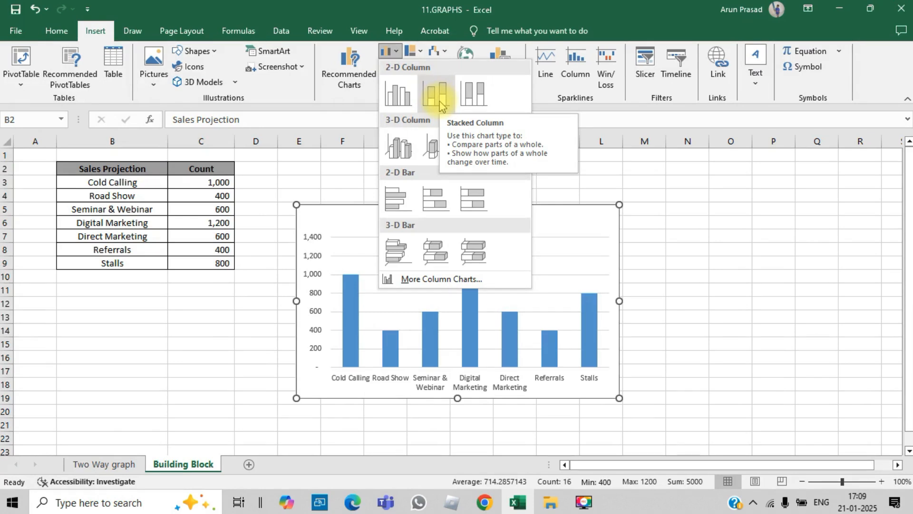
click(438, 97)
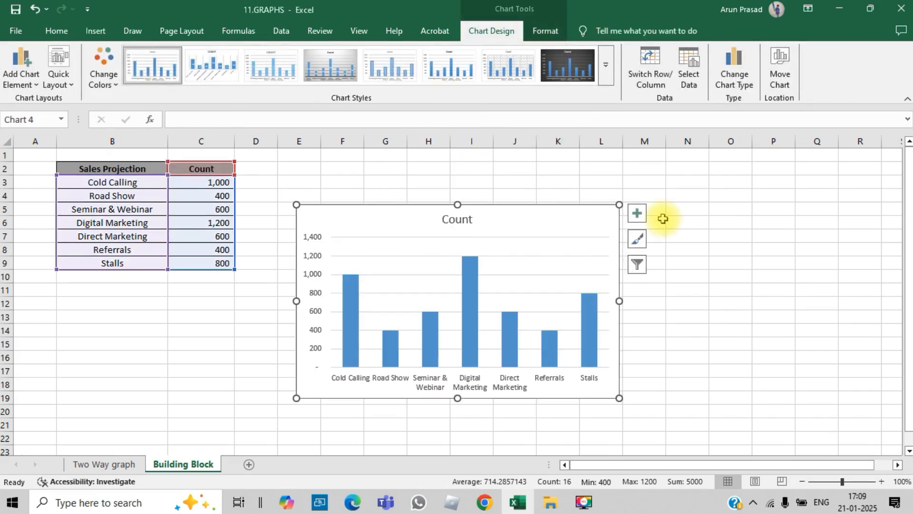
click(660, 86)
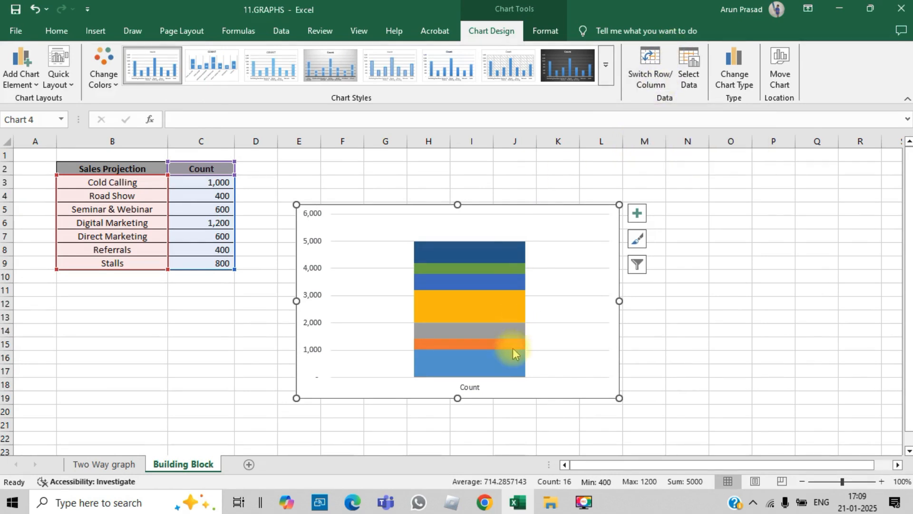
- Set the series overlap of the stacked column chart to -8% so the blocks spread out like steps
right_click(504, 363)
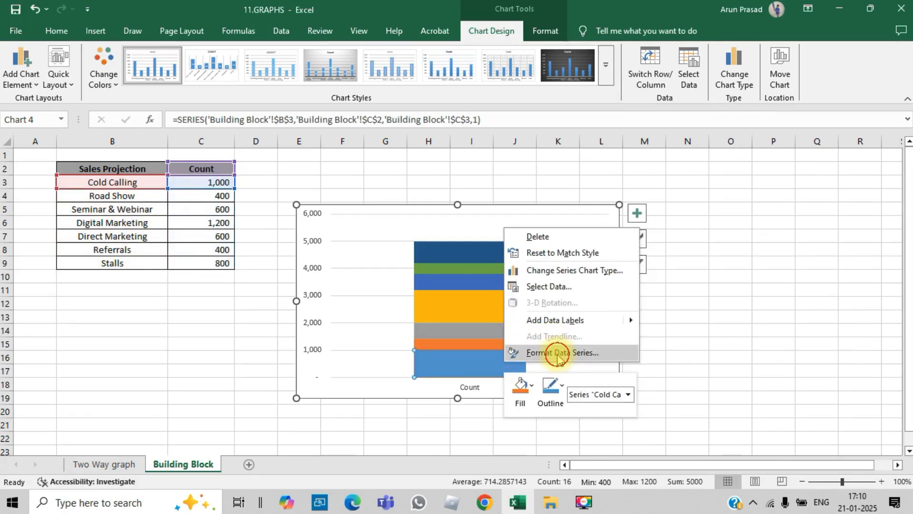
click(555, 354)
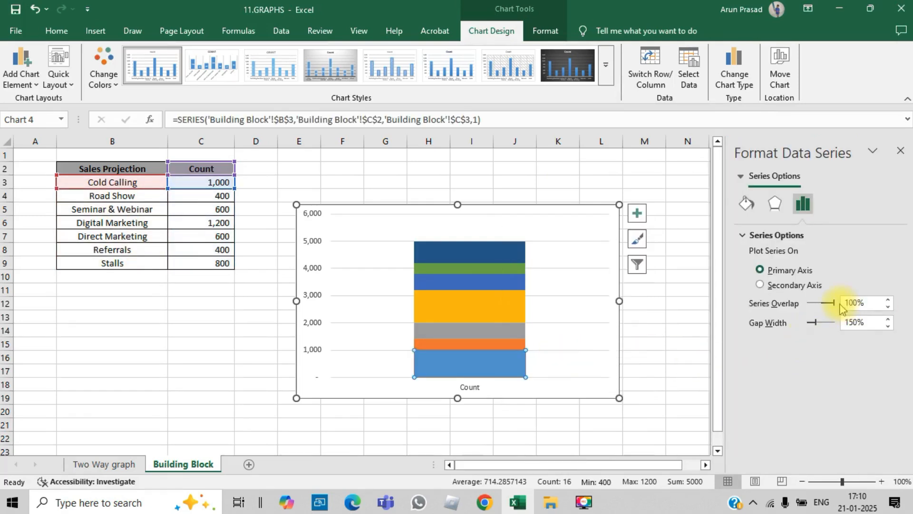
drag(834, 304, 829, 303)
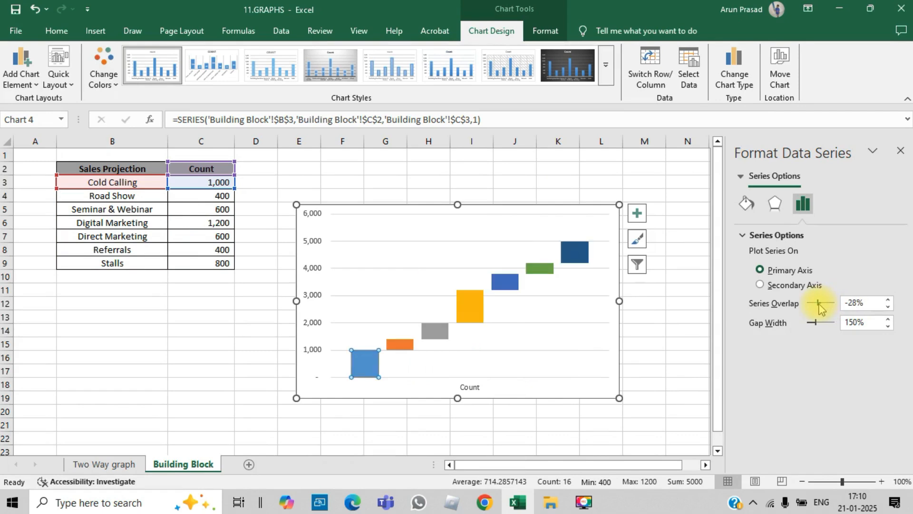
drag(826, 307, 826, 307)
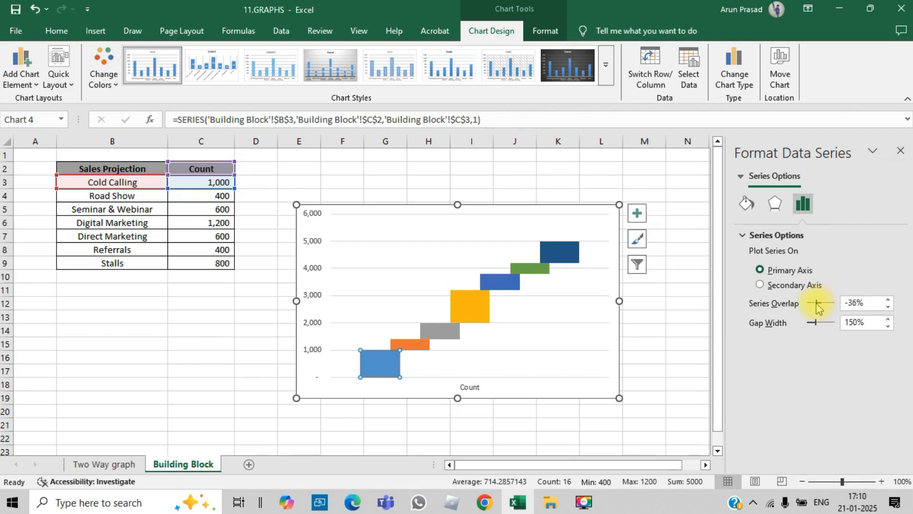
drag(830, 307, 831, 308)
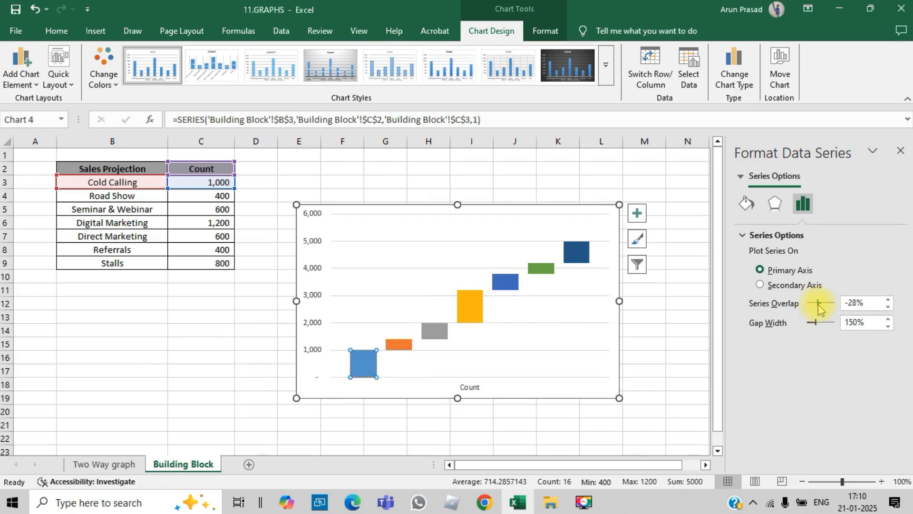
click(900, 151)
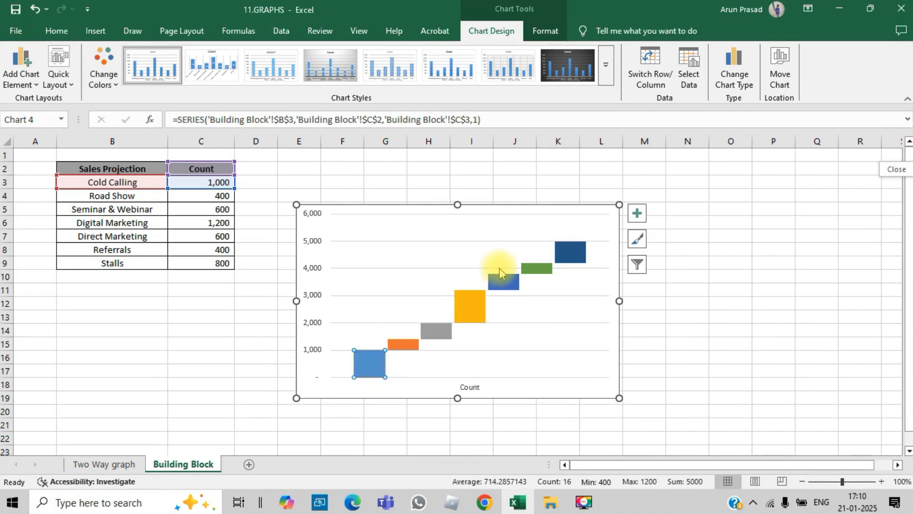
- Delete the horizontal gridlines from the building block chart
click(375, 369)
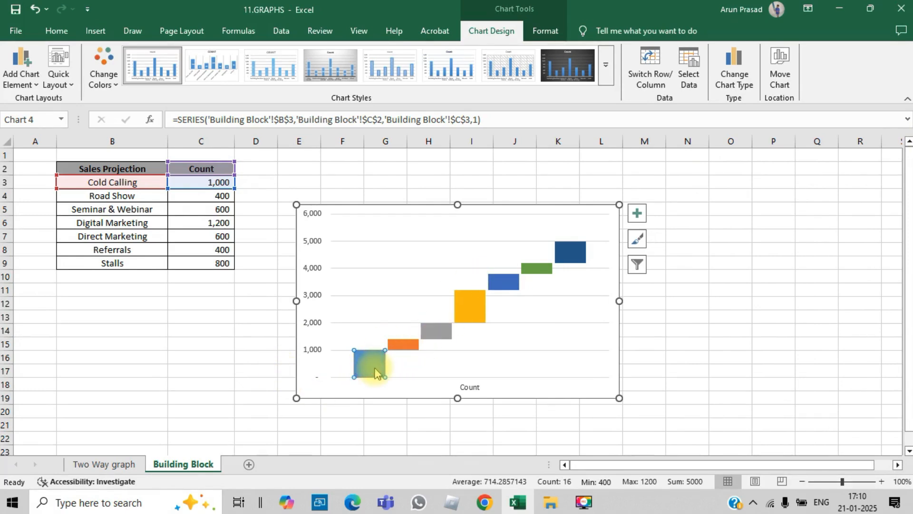
mouse_move(454, 329)
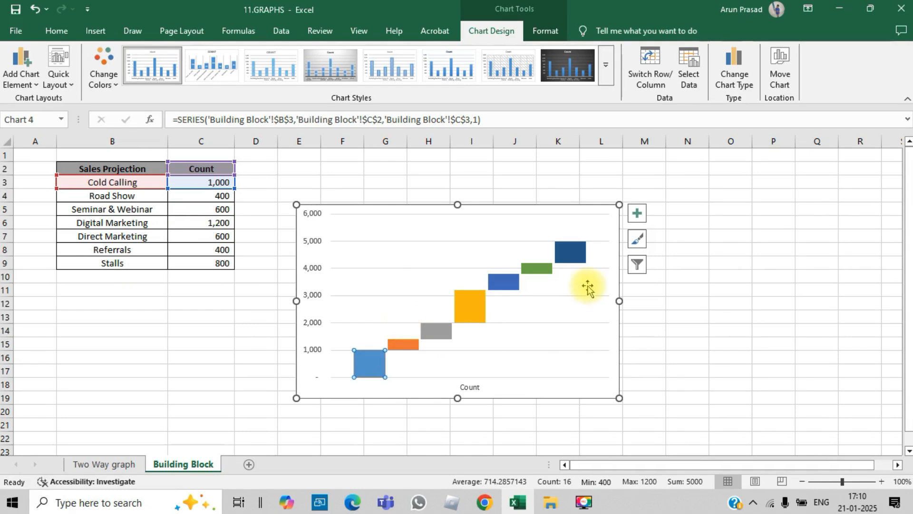
click(597, 271)
key(Delete)
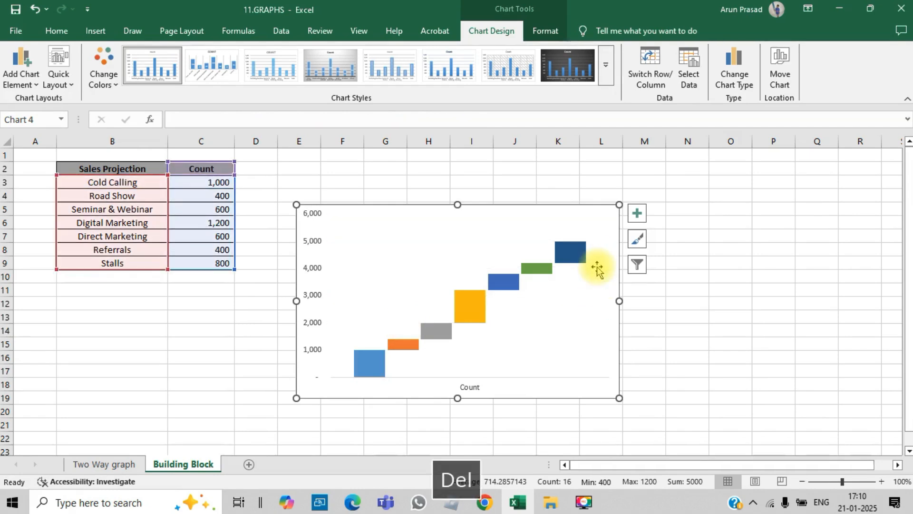
- Check the sum of the counts in C3:C9 and set the vertical axis maximum bound to 5000
click(312, 224)
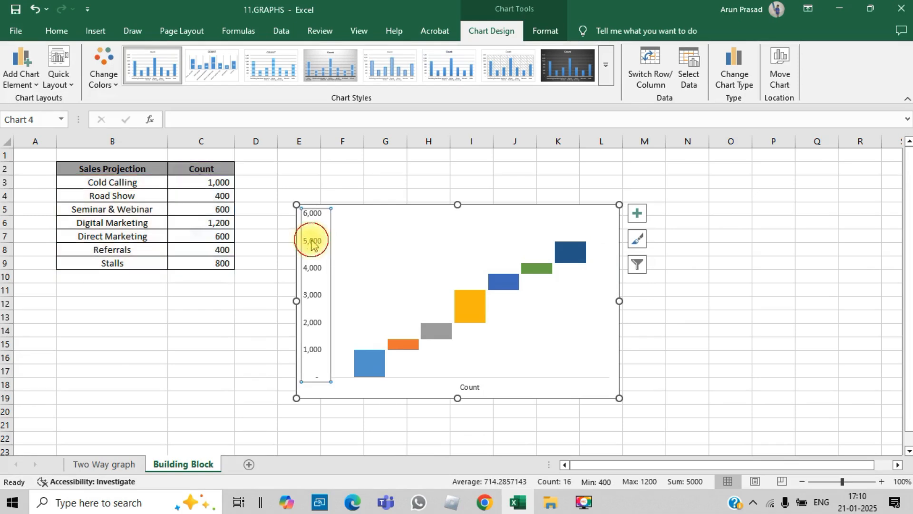
right_click(312, 242)
click(380, 382)
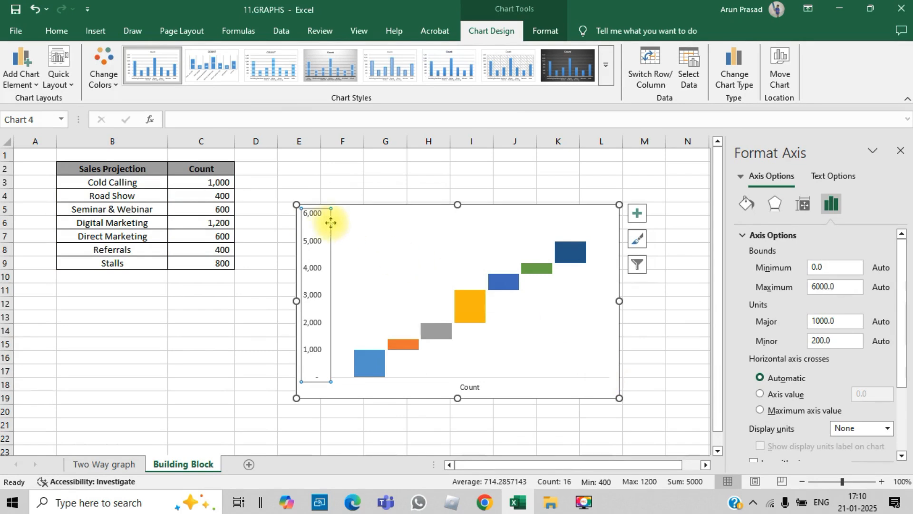
drag(217, 185, 217, 261)
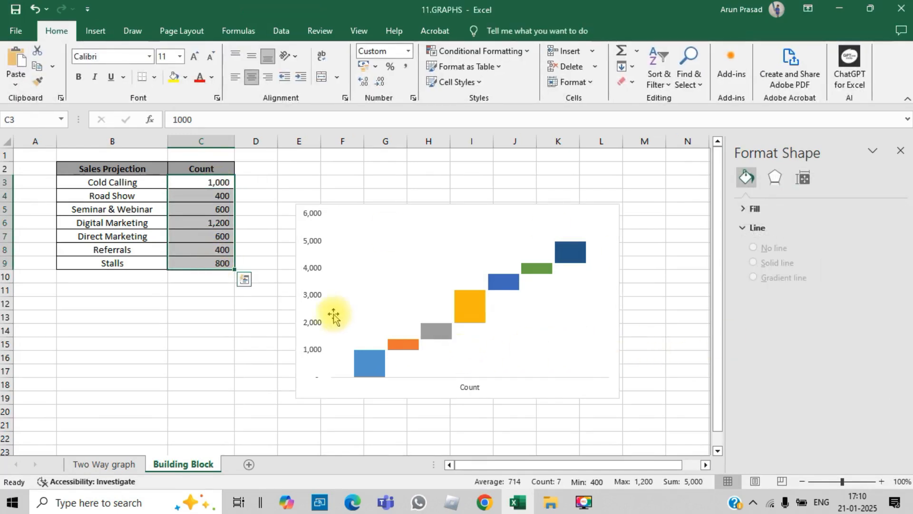
click(314, 268)
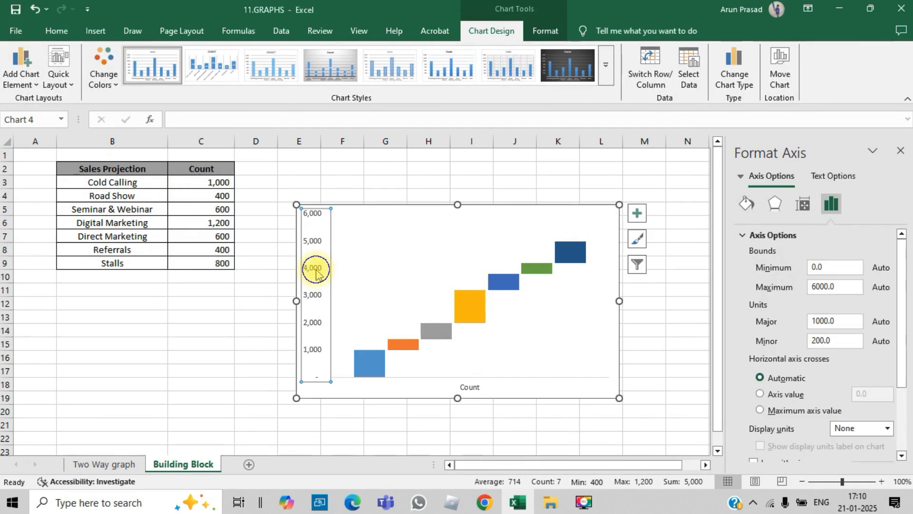
right_click(316, 271)
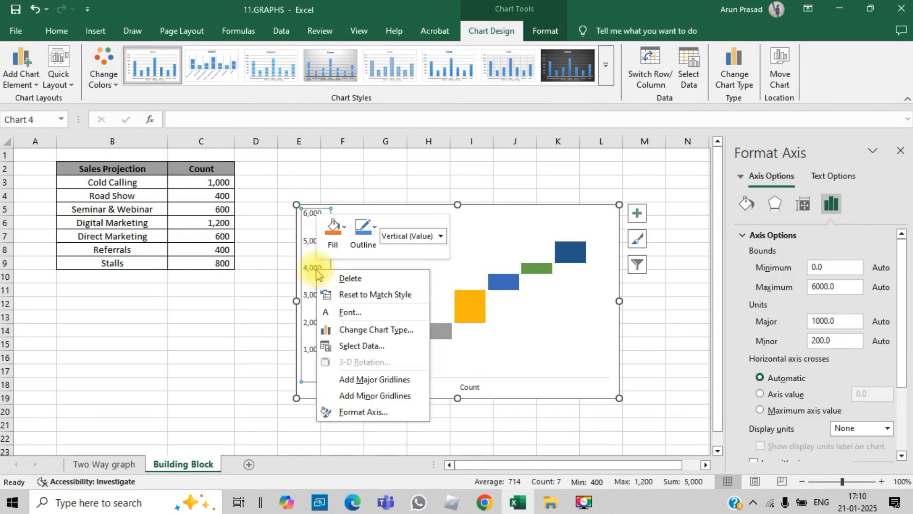
click(816, 288)
click(815, 287)
key(Right)
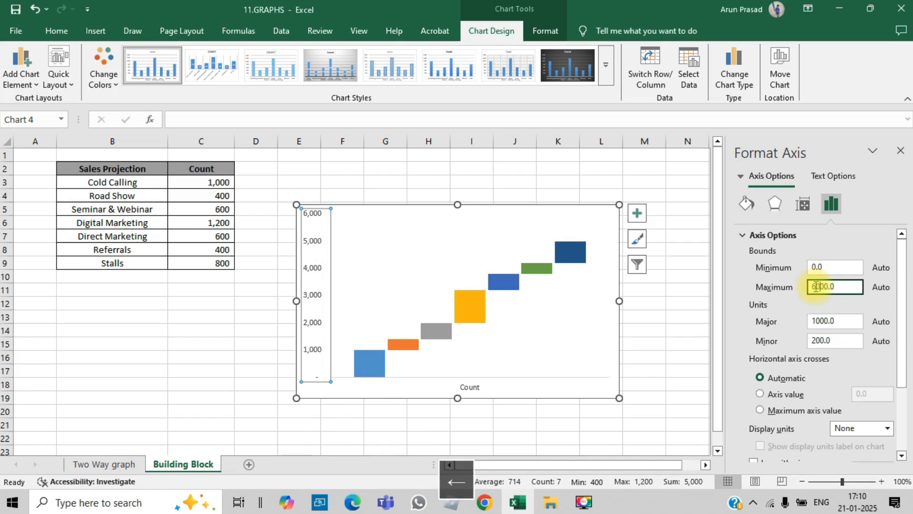
key(BackSpace)
text(5)
key(Return)
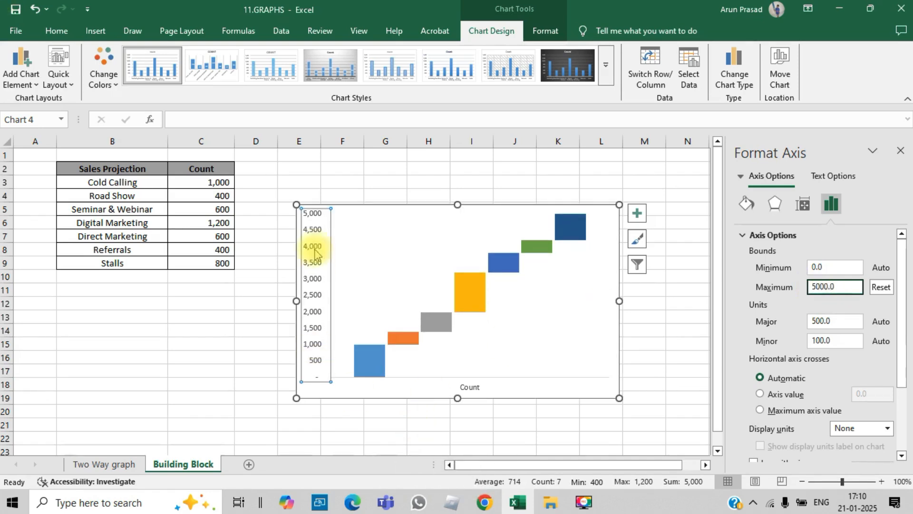
click(900, 151)
- Add a legend to the building block chart
click(638, 215)
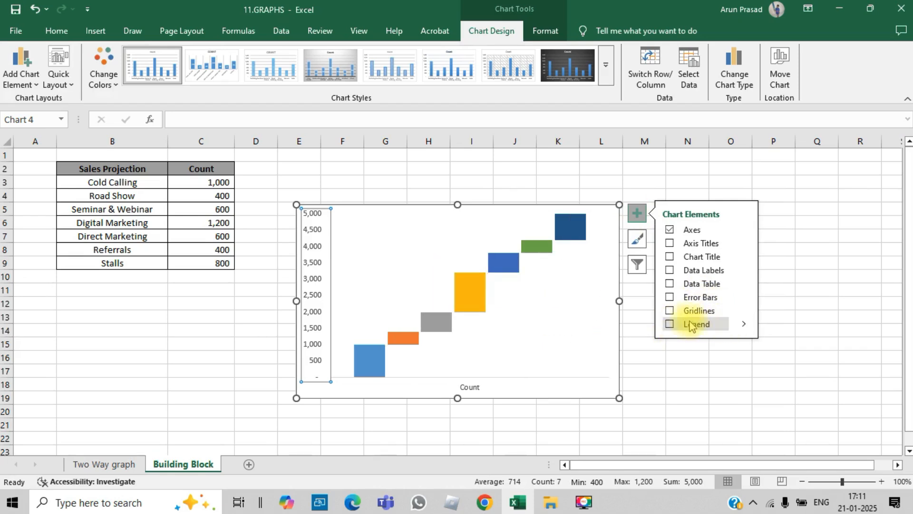
click(670, 323)
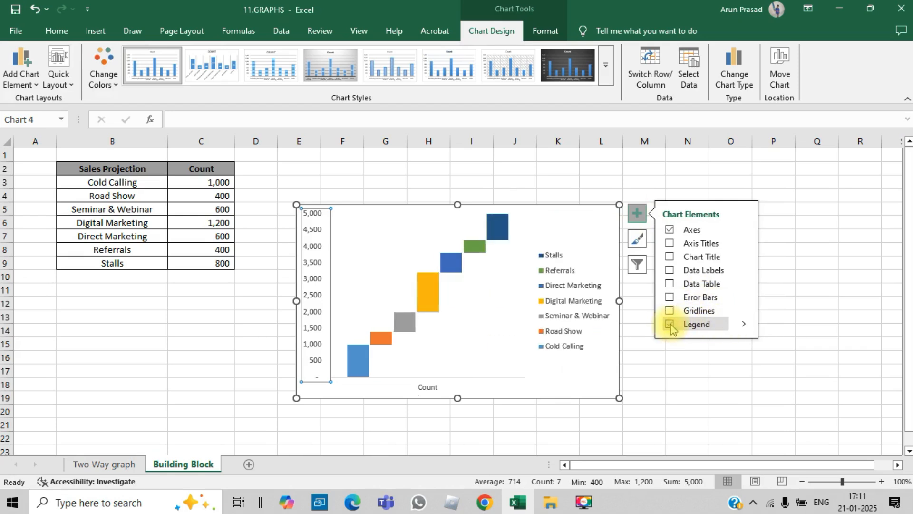
click(840, 288)
- Position the building block chart's legend at the top of the chart without overlapping the plot
click(581, 291)
click(505, 233)
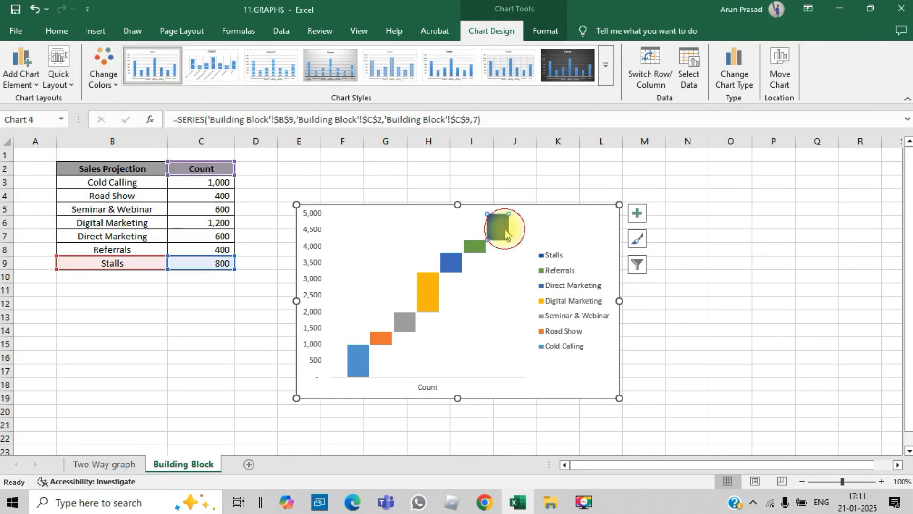
click(552, 291)
right_click(557, 293)
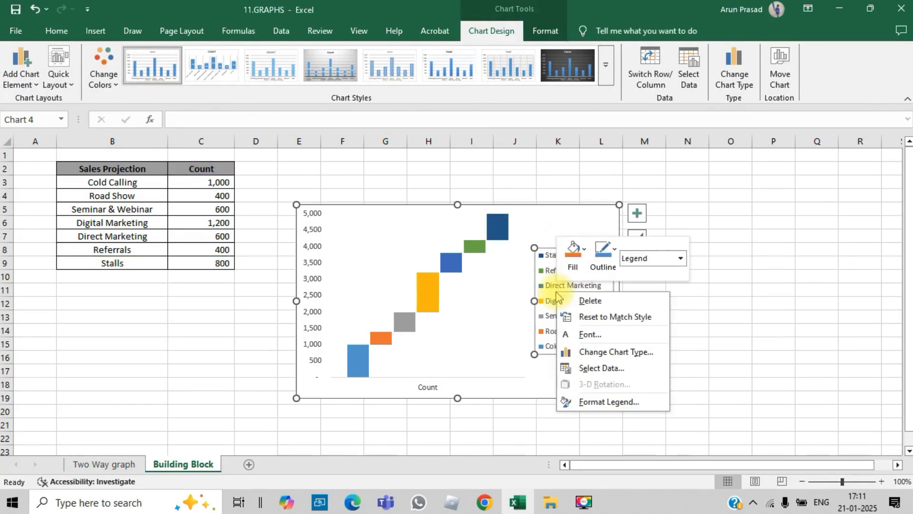
click(612, 402)
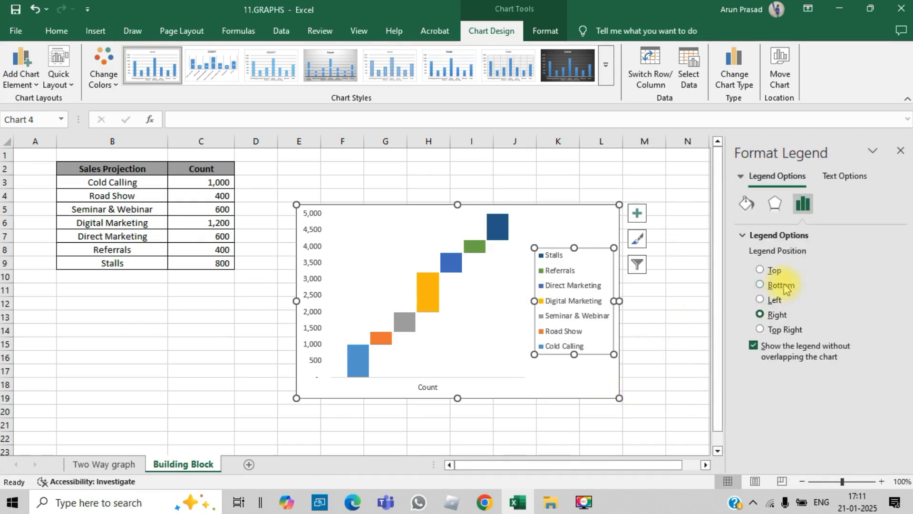
click(760, 271)
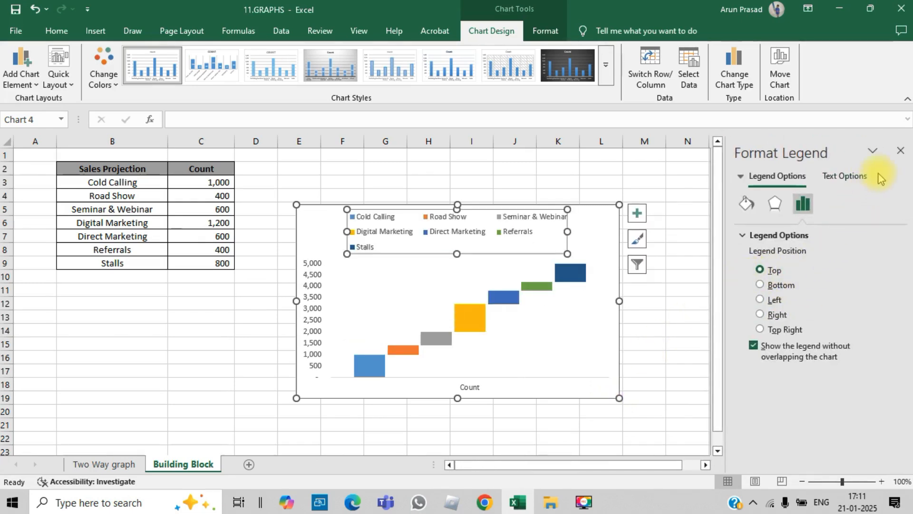
click(900, 150)
click(813, 314)
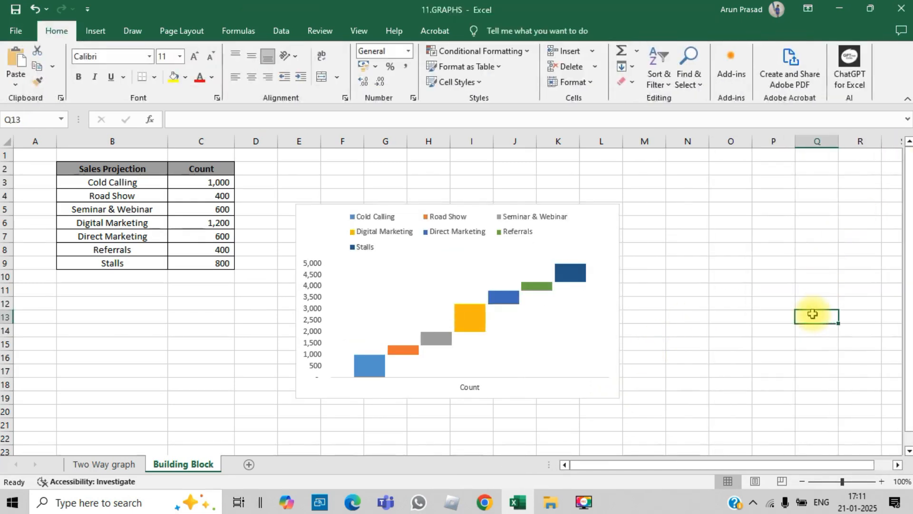
- Add a data label to the Cold Calling block of the chart
right_click(373, 370)
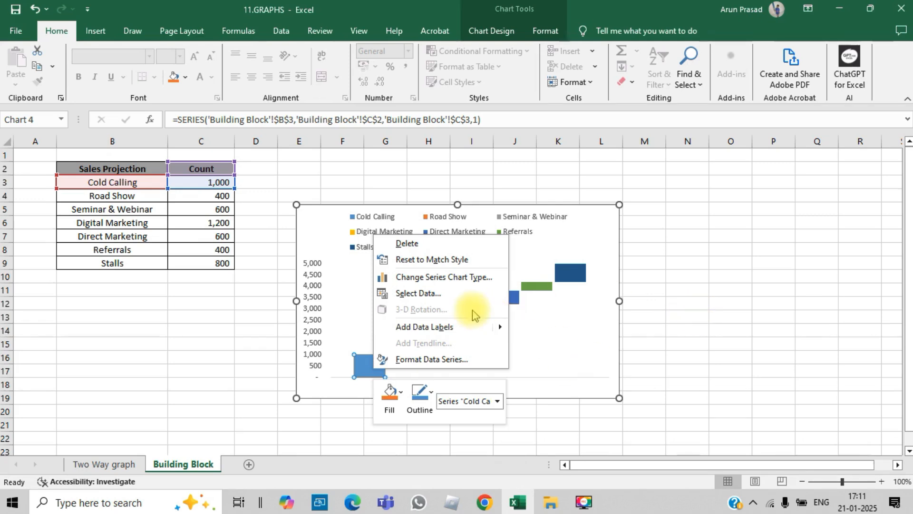
click(465, 326)
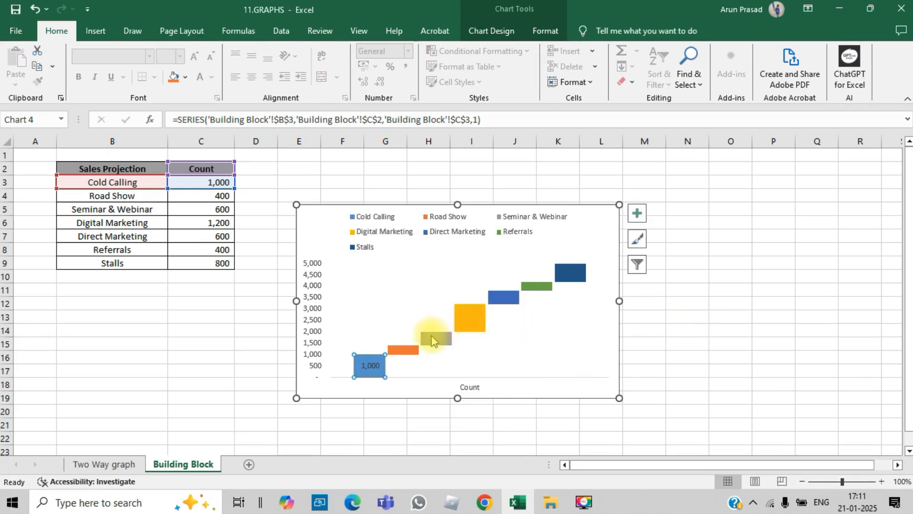
right_click(415, 349)
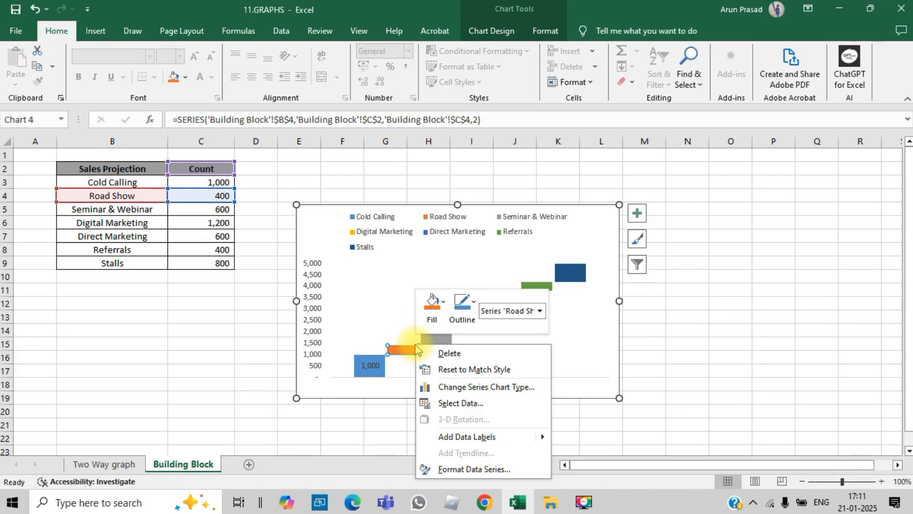
key(Escape)
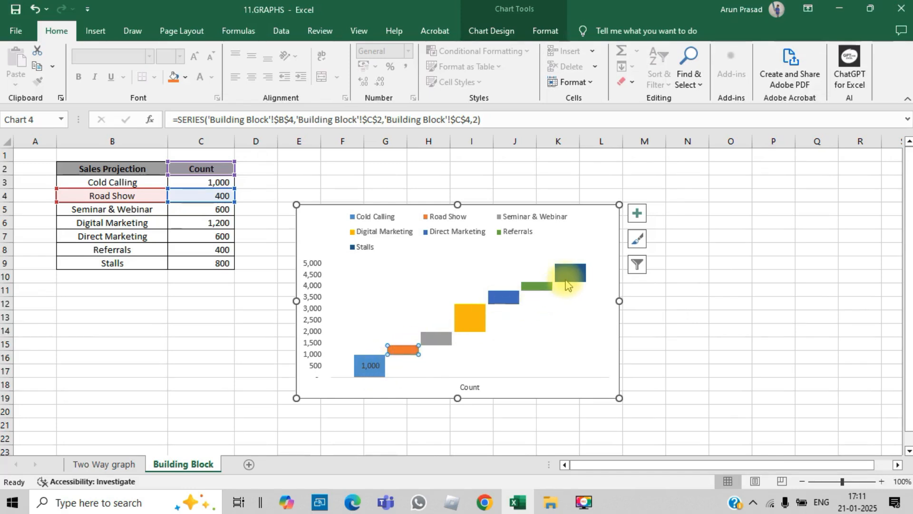
- Draw an up block arrow about 4.7 cm tall and 1.3 cm wide beside the Stalls block, reaching down to the chart's baseline
click(96, 30)
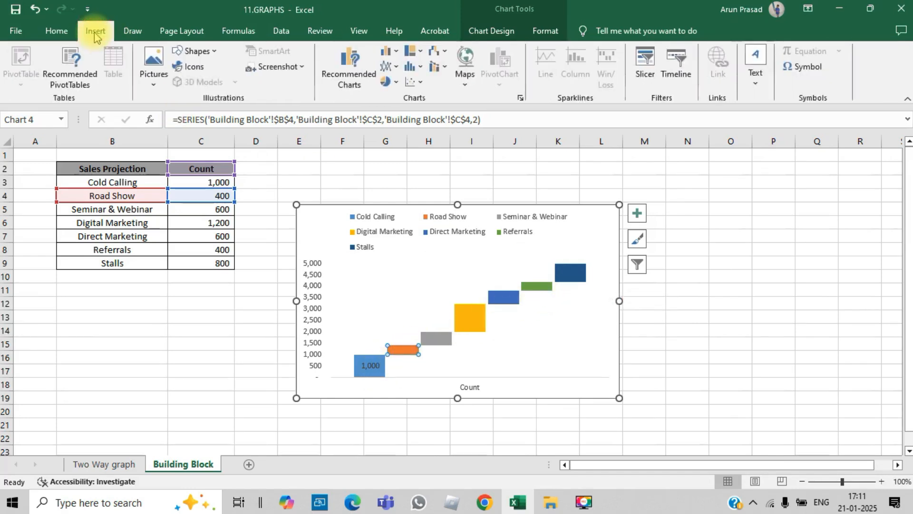
click(195, 51)
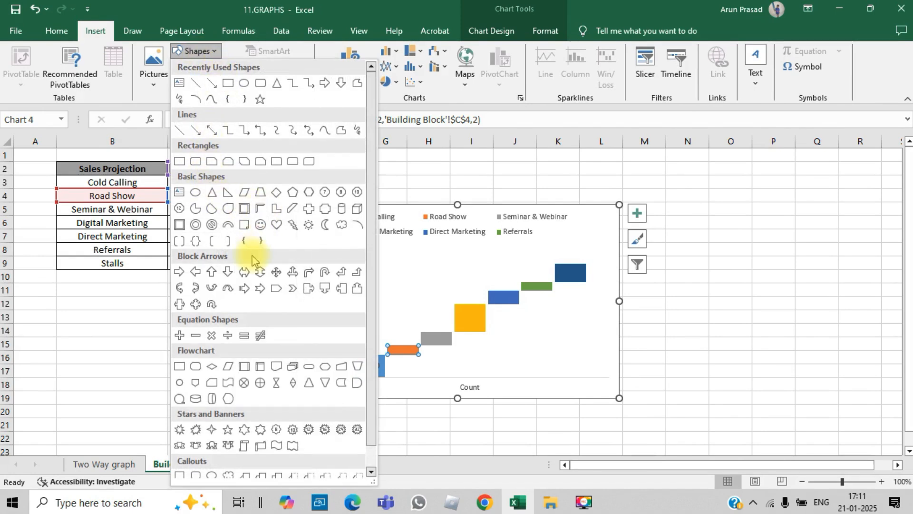
click(213, 273)
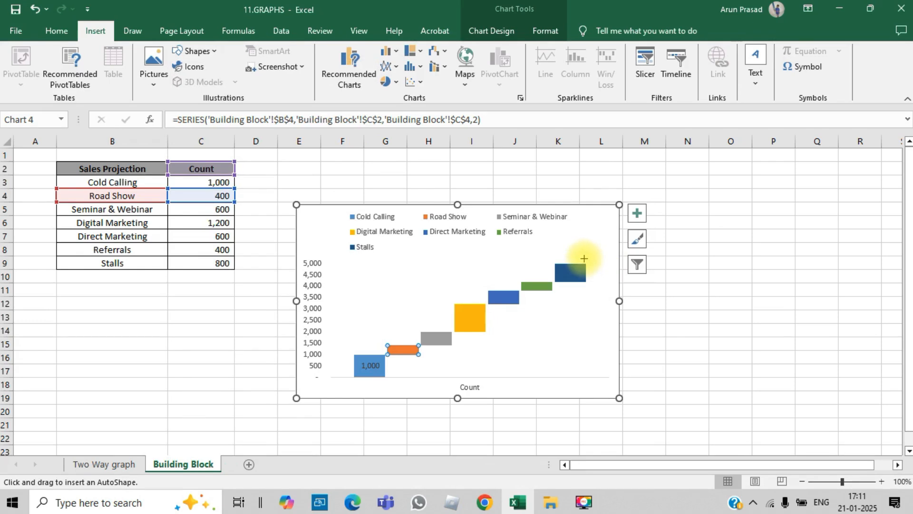
drag(581, 256, 614, 376)
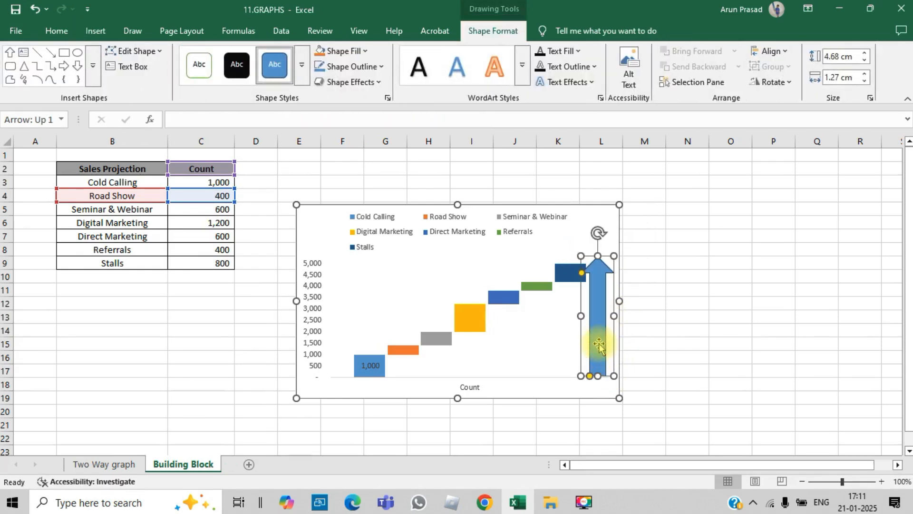
- Label the up arrow with the text "Target 50" and deselect the chart
key(Caps_Lock)
text(Target)
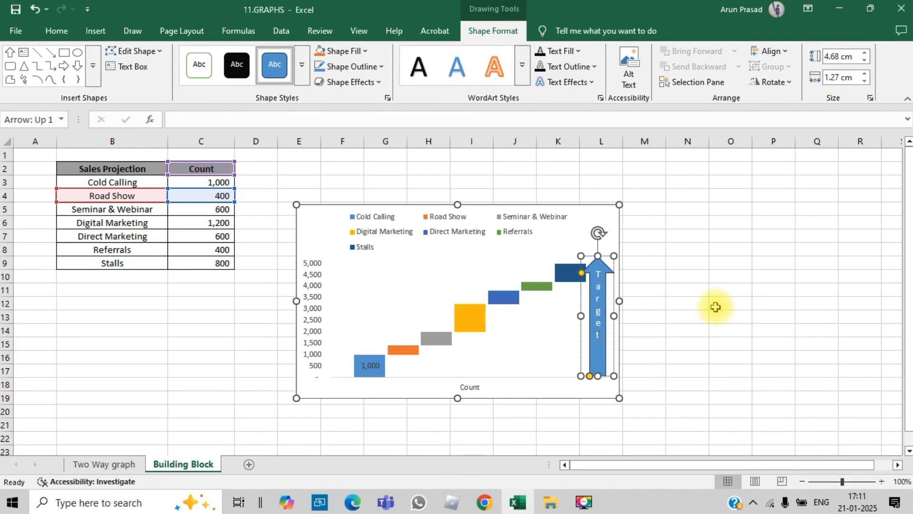
text( 500)
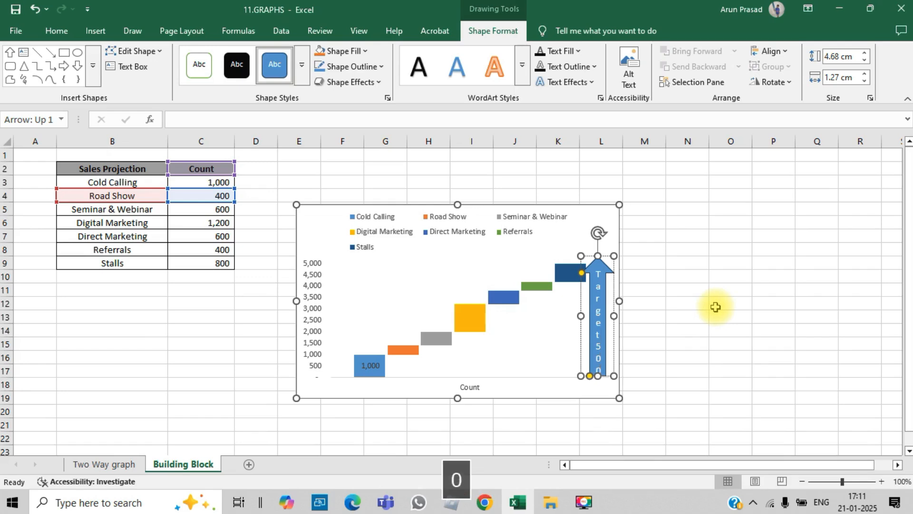
click(675, 318)
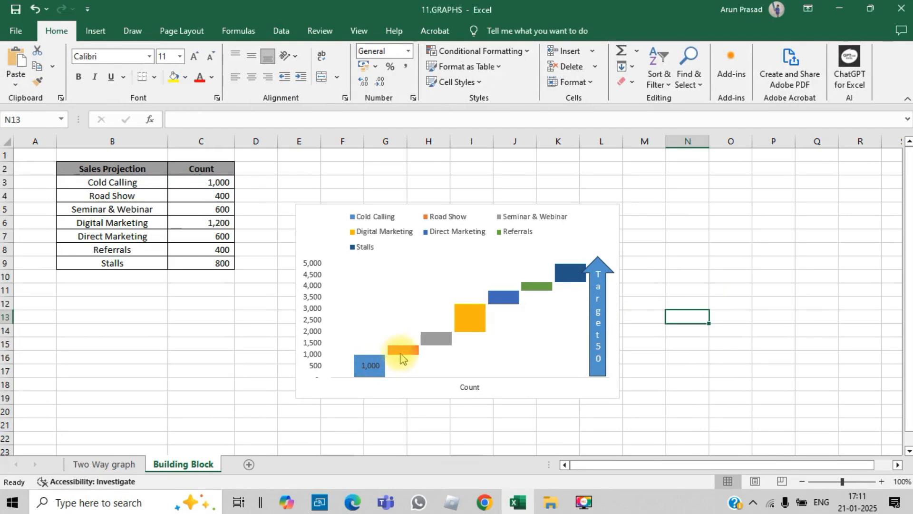